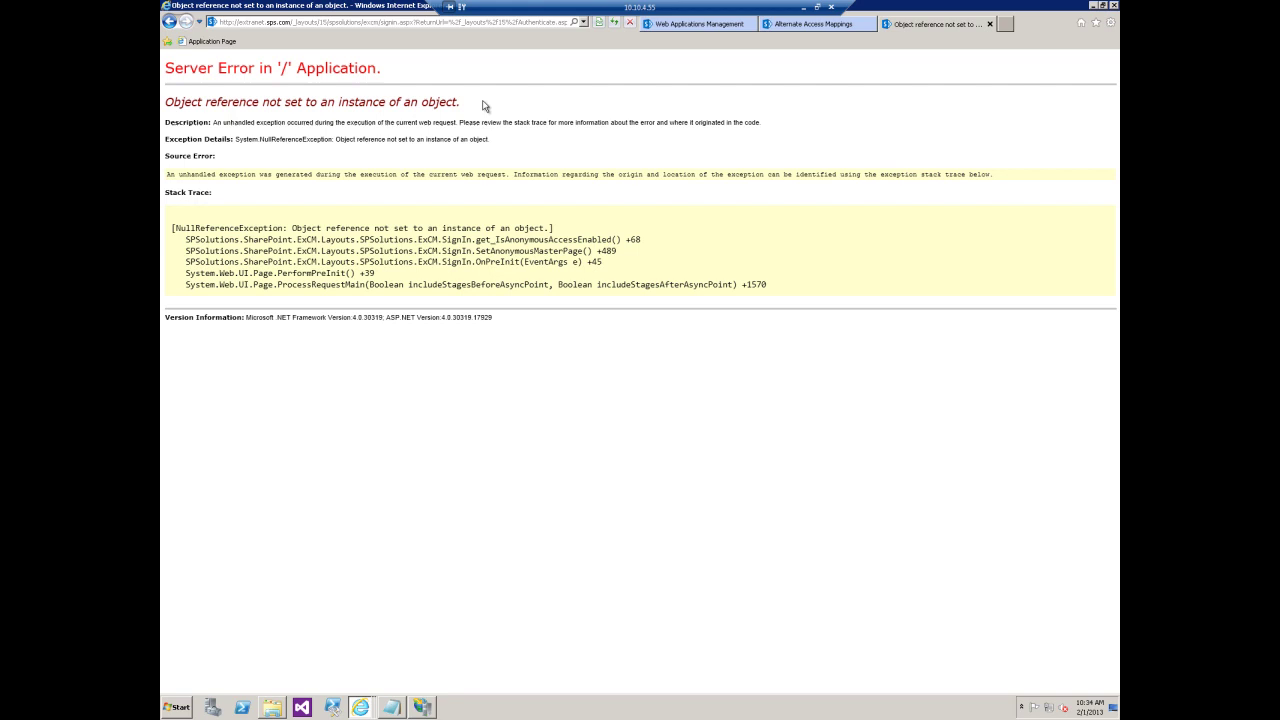
{"action": "left_click", "coordinate": [805, 23]}
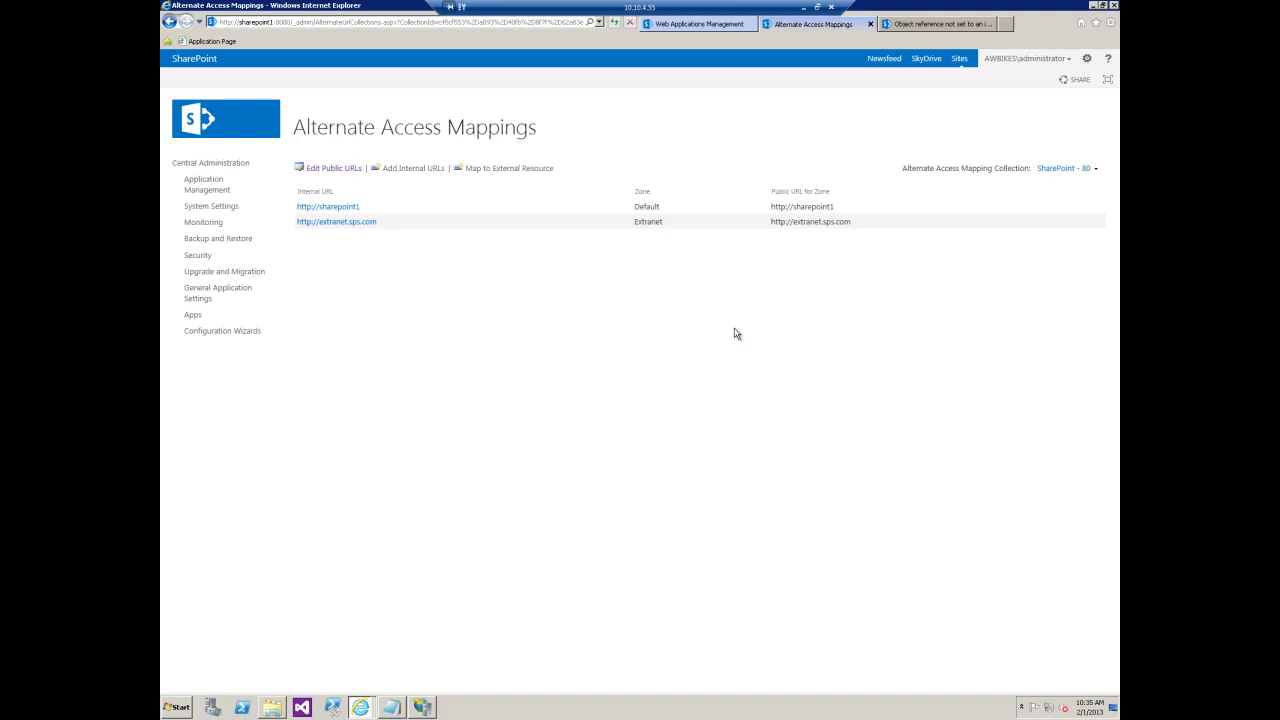
In IIS Manager, confirm SharePoint - 80 is bound to extranet.sps.com on port 80, then return to the browser.
{"action": "left_click", "coordinate": [422, 707]}
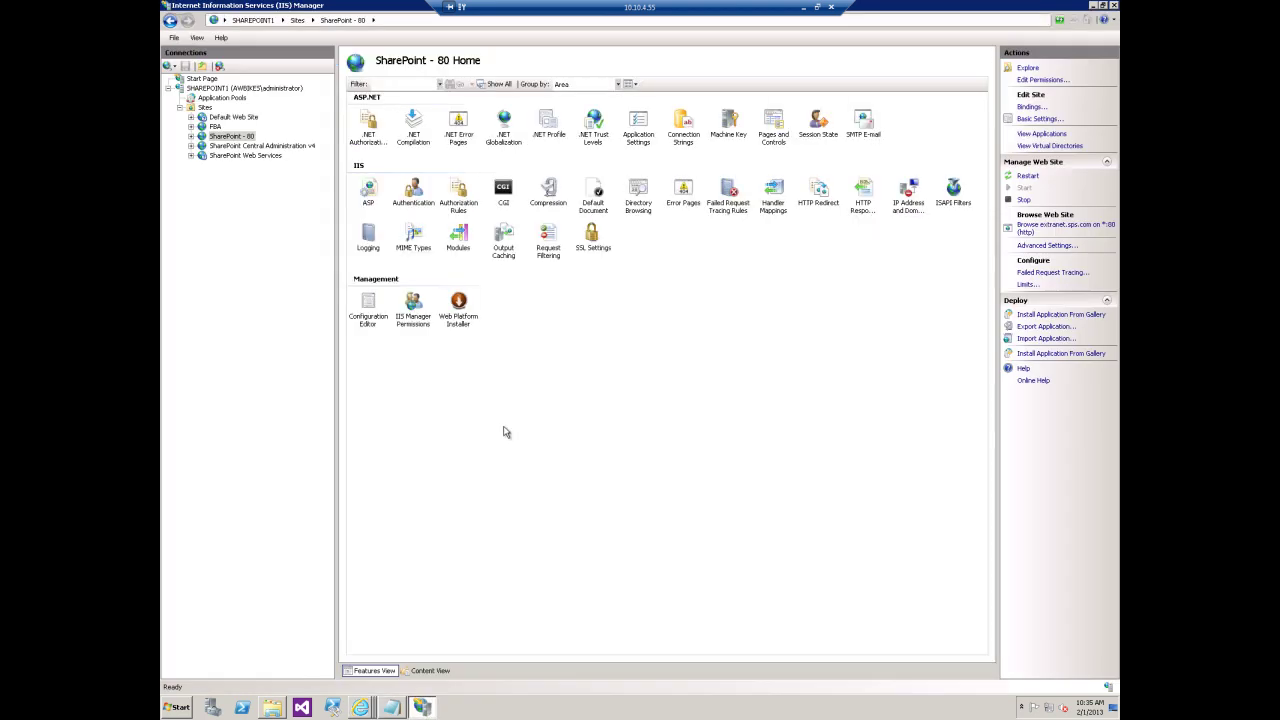
{"action": "left_click", "coordinate": [256, 137]}
{"action": "left_click", "coordinate": [1032, 107]}
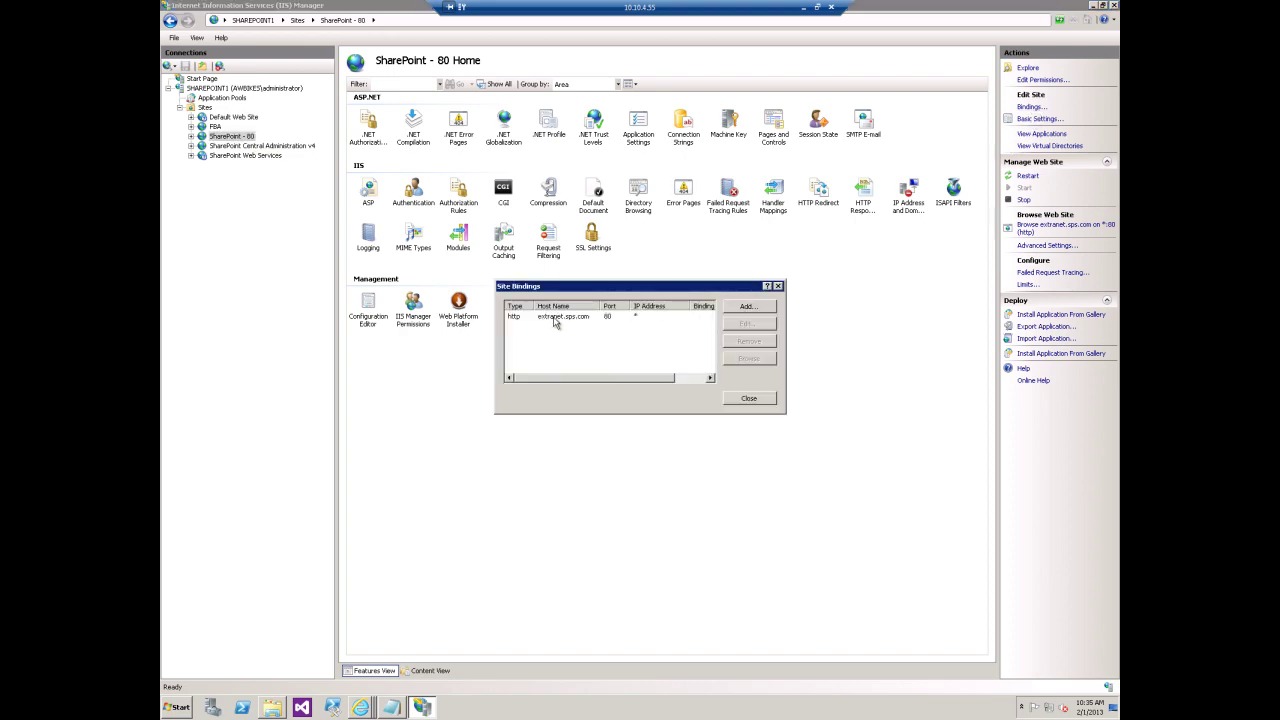
{"action": "left_click", "coordinate": [749, 398]}
{"action": "mouse_move", "coordinate": [367, 705]}
{"action": "left_click", "coordinate": [360, 681]}
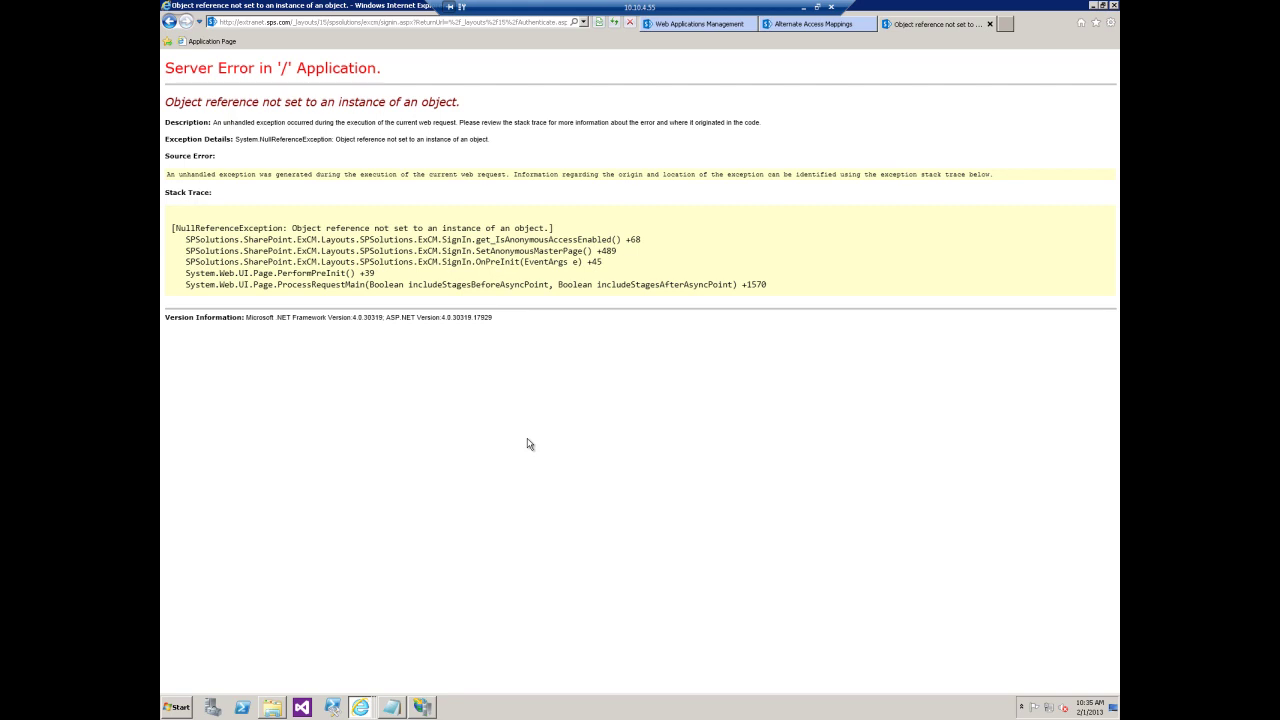
Open Edit Public Zone URLs from Alternate Access Mappings, then go to the Web Applications Management list.
{"action": "left_click", "coordinate": [812, 26]}
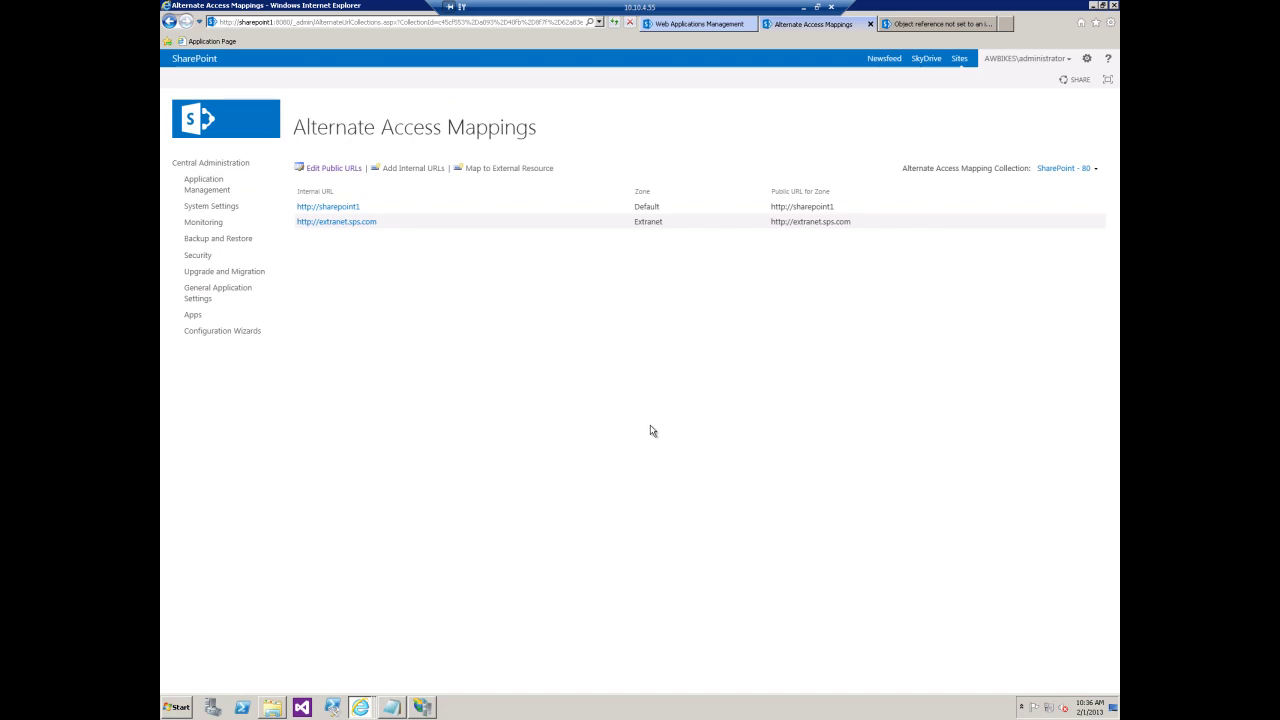
{"action": "left_click", "coordinate": [331, 168]}
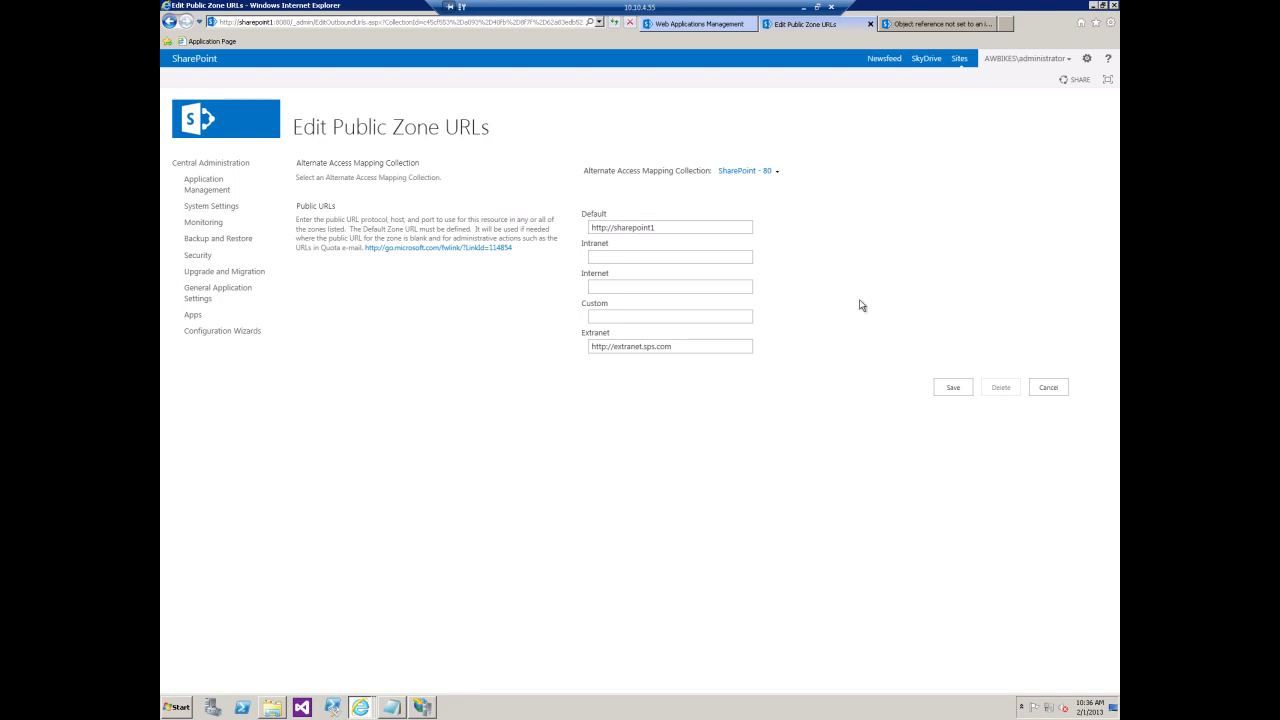
{"action": "left_click", "coordinate": [689, 26]}
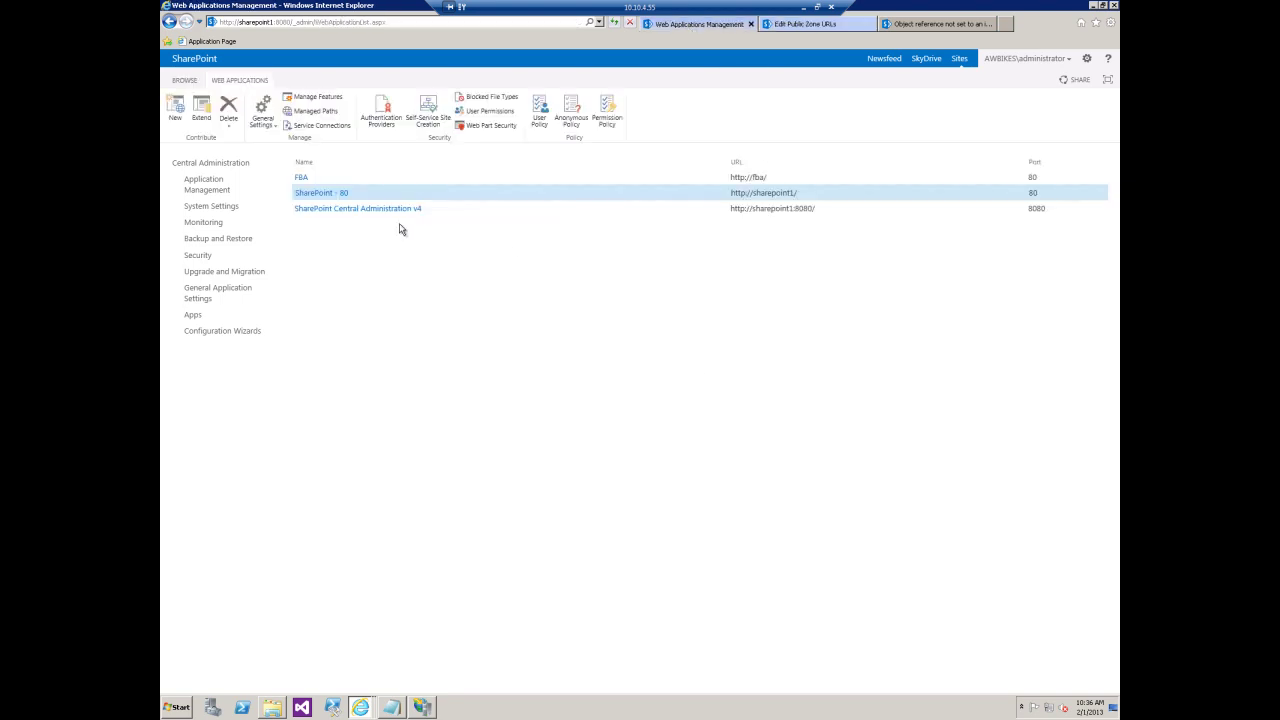
Inspect the Default zone's Edit Authentication settings for SharePoint - 80, then go back to Edit Public Zone URLs.
{"action": "left_click", "coordinate": [386, 112]}
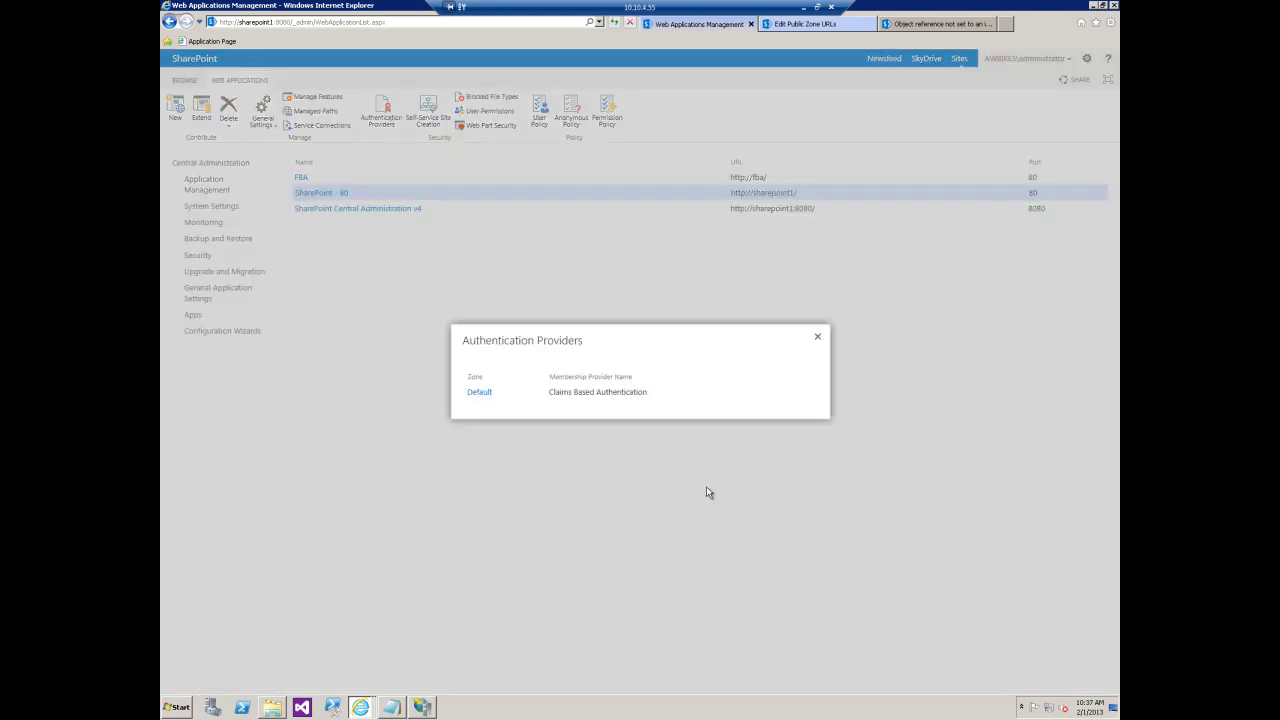
{"action": "left_click", "coordinate": [478, 393]}
{"action": "left_click", "coordinate": [480, 392]}
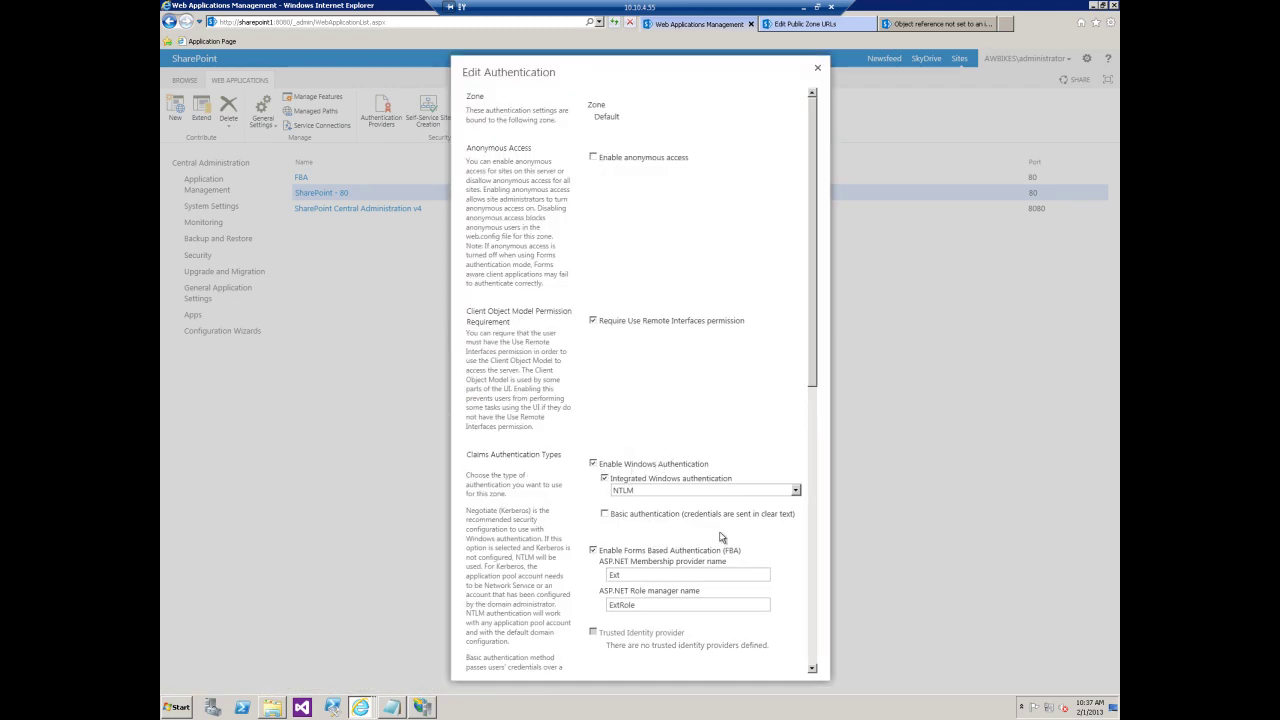
{"action": "left_click", "coordinate": [820, 70]}
{"action": "left_click", "coordinate": [820, 24]}
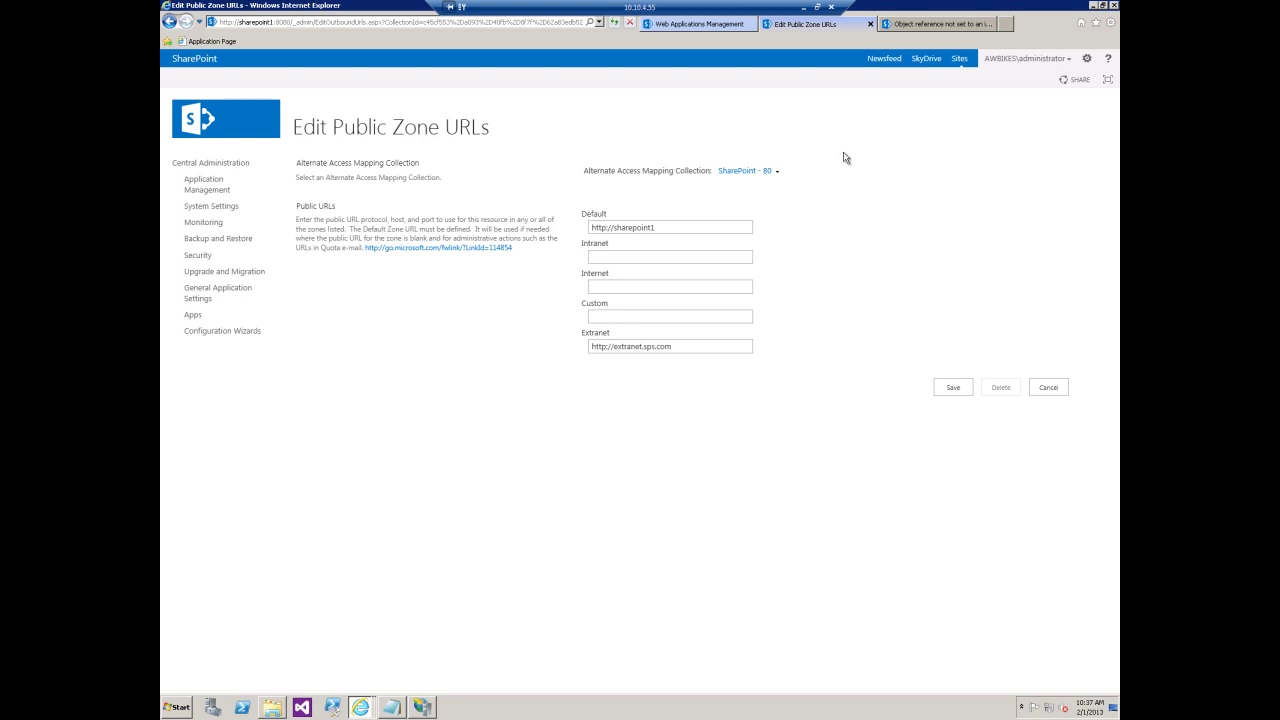
Reopen the Edit Public Zone URLs form for SharePoint - 80 from Alternate Access Mappings.
{"action": "left_click", "coordinate": [916, 25]}
{"action": "left_click", "coordinate": [800, 24]}
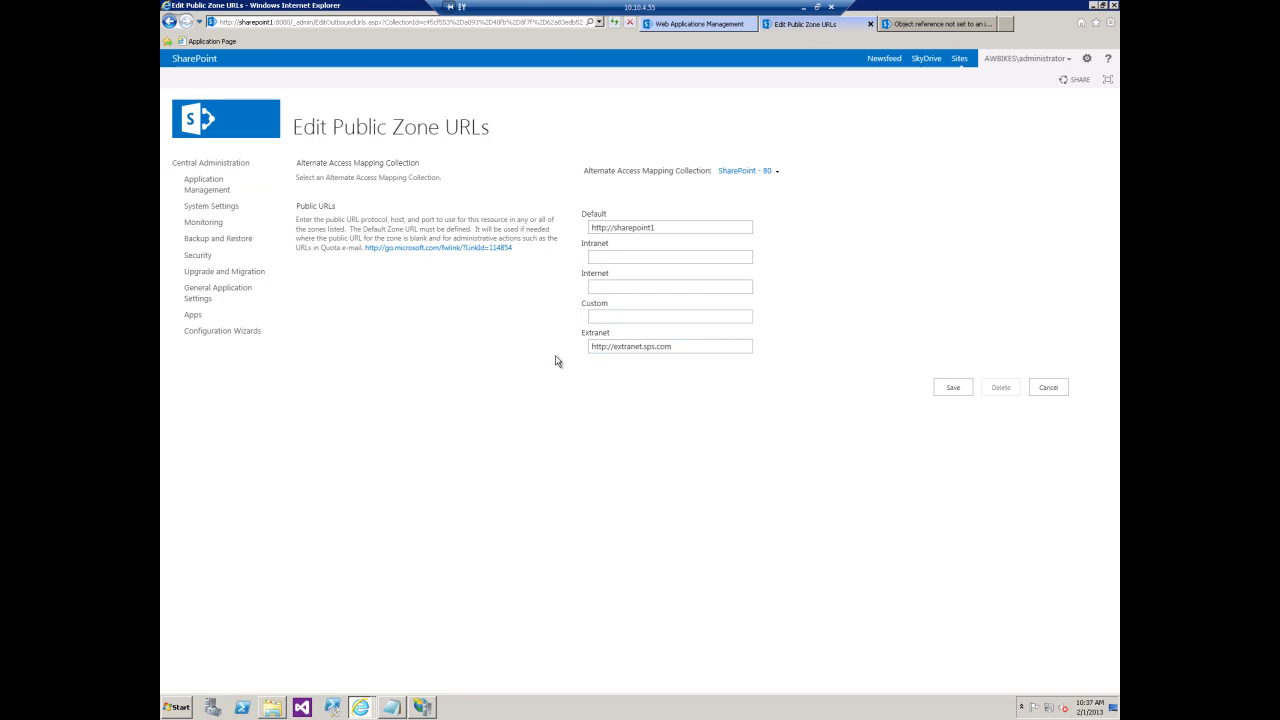
{"action": "left_click_drag", "start_coordinate": [690, 348], "coordinate": [560, 345]}
{"action": "left_click", "coordinate": [845, 455]}
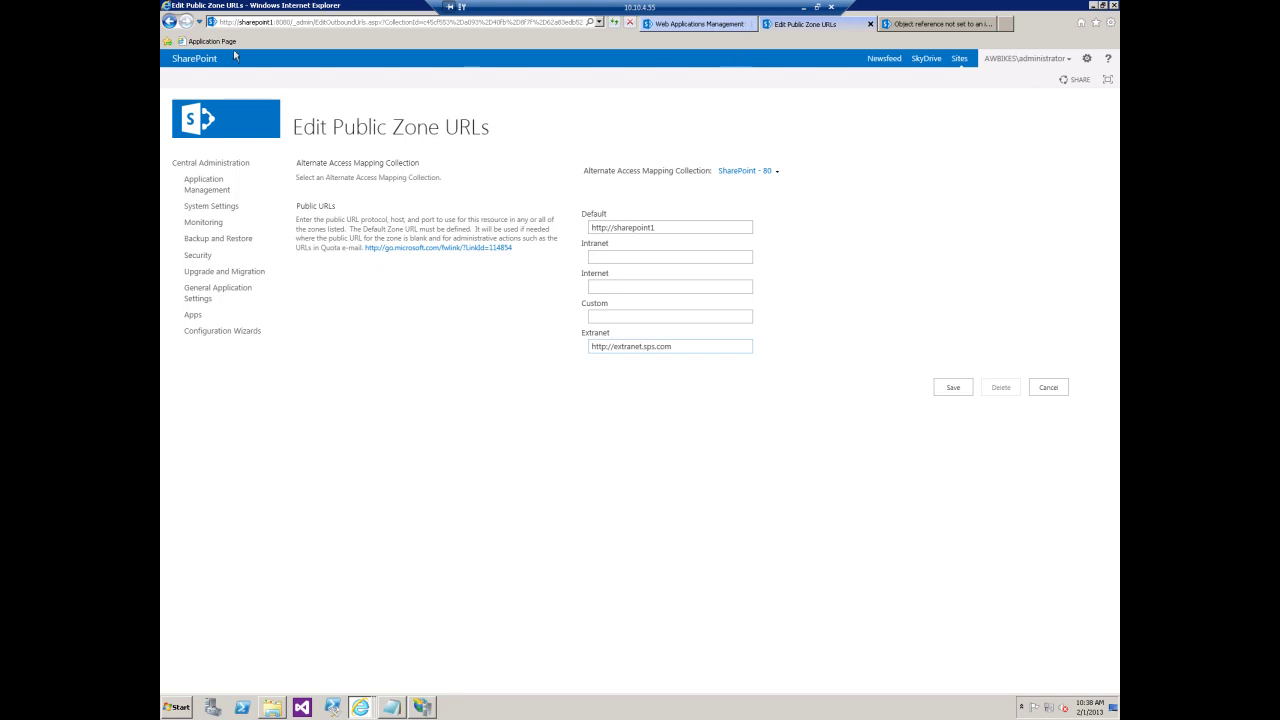
{"action": "left_click", "coordinate": [169, 21]}
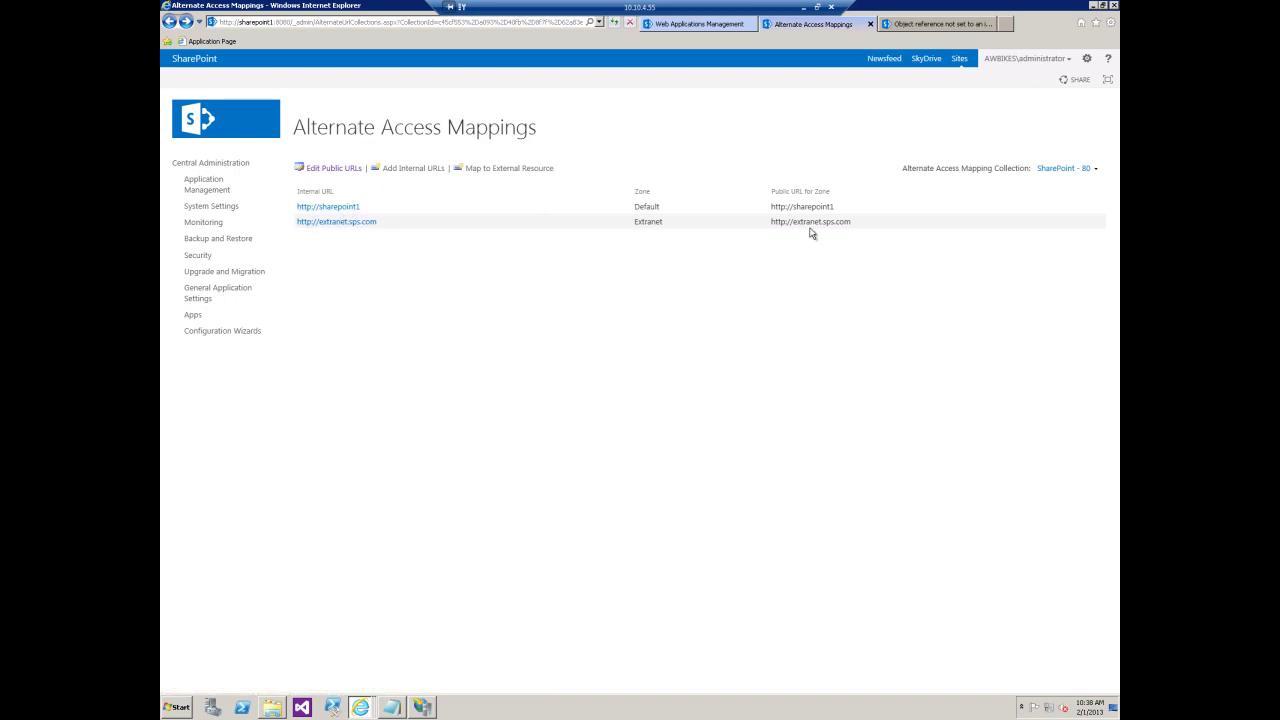
{"action": "left_click", "coordinate": [318, 170]}
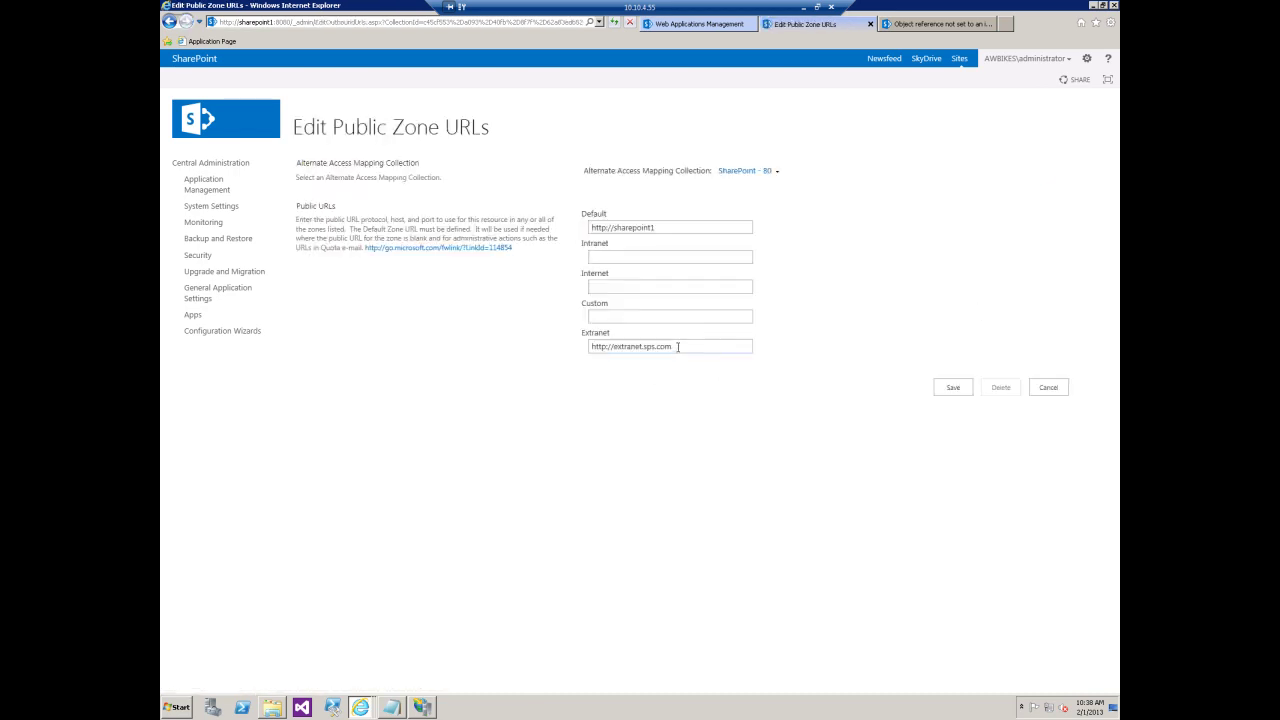
{"action": "left_click_drag", "start_coordinate": [674, 346], "coordinate": [416, 362]}
{"action": "key", "text": "ctrl+c"}
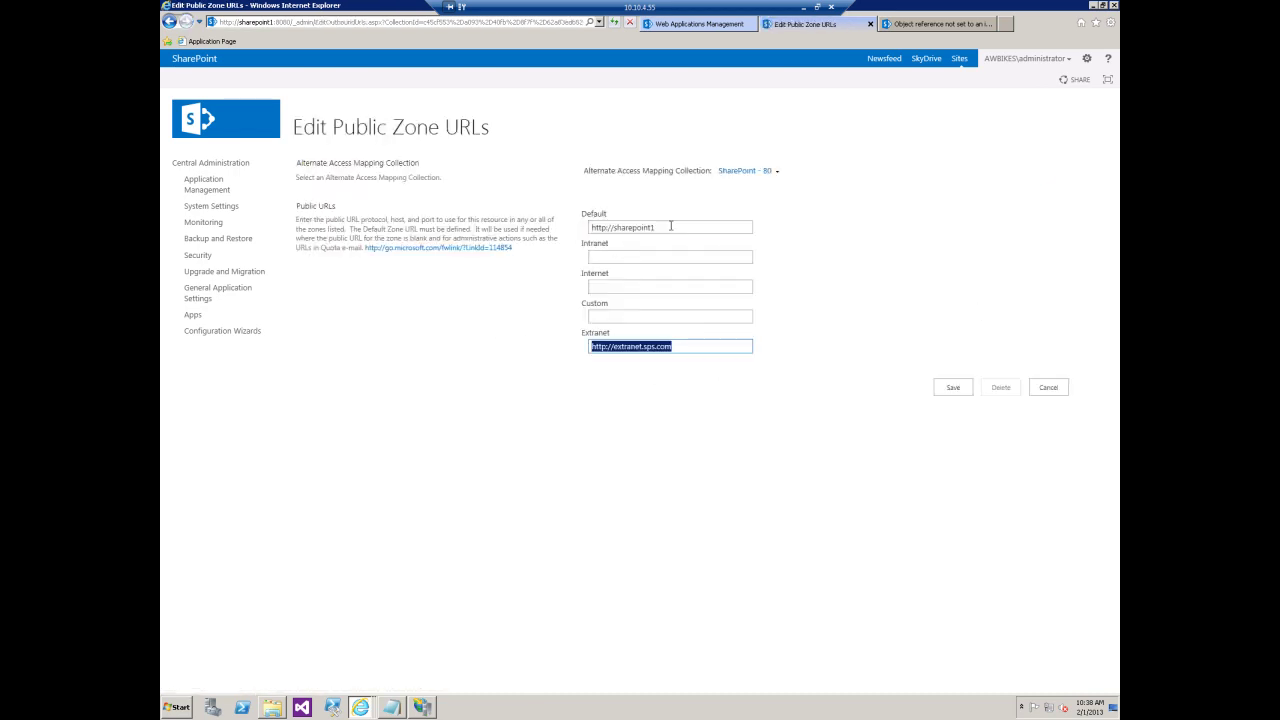
{"action": "left_click_drag", "start_coordinate": [670, 227], "coordinate": [317, 260]}
{"action": "key", "text": "ctrl+v"}
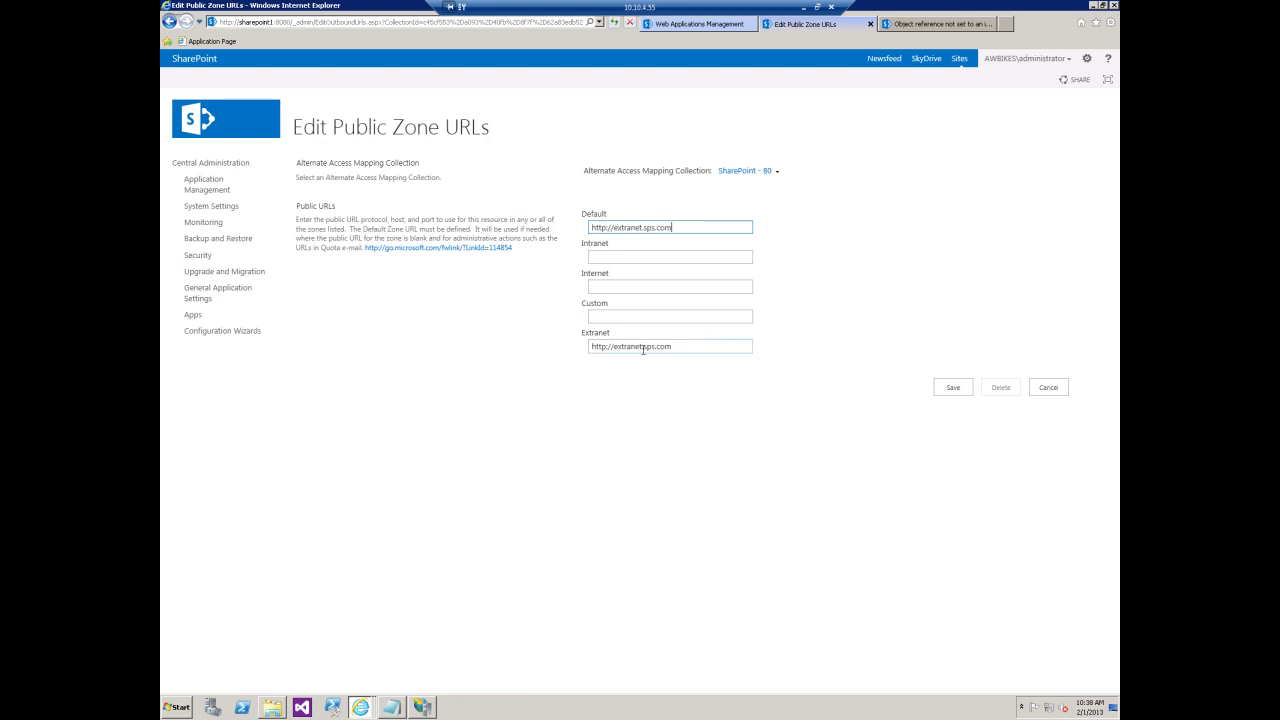
{"action": "left_click", "coordinate": [716, 346]}
{"action": "key", "text": "ctrl+a"}
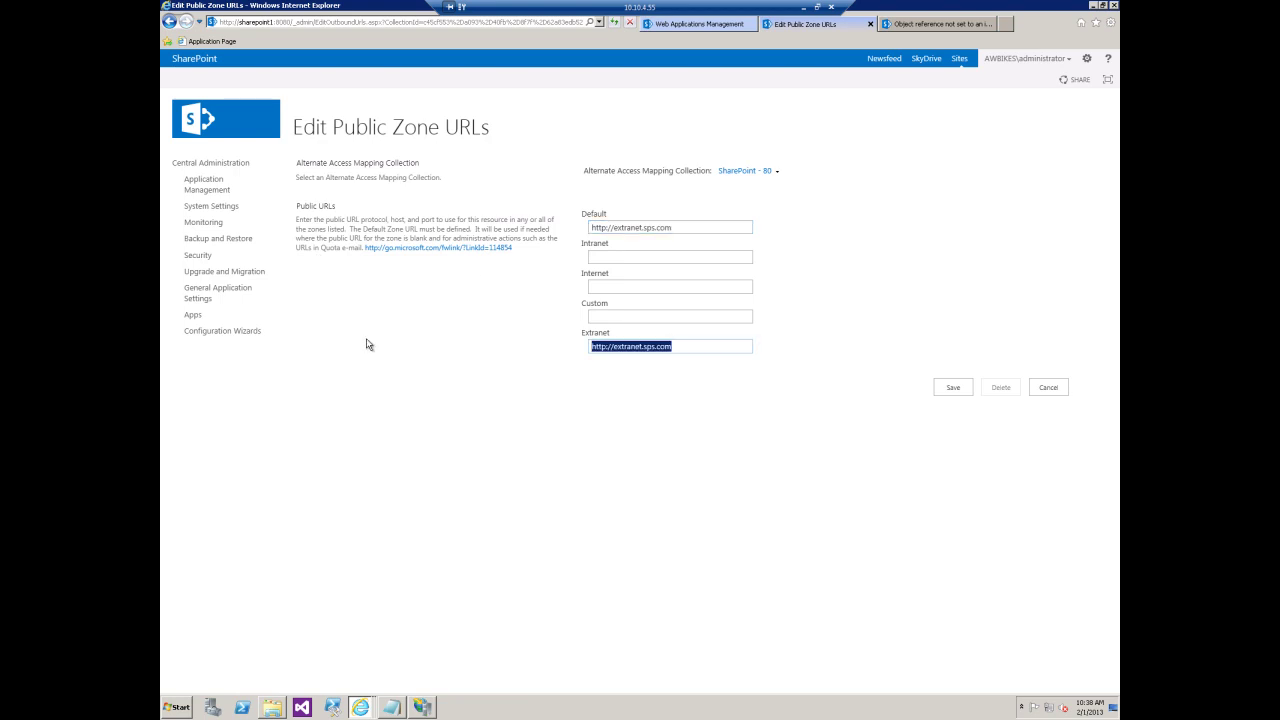
{"action": "key", "text": "Delete"}
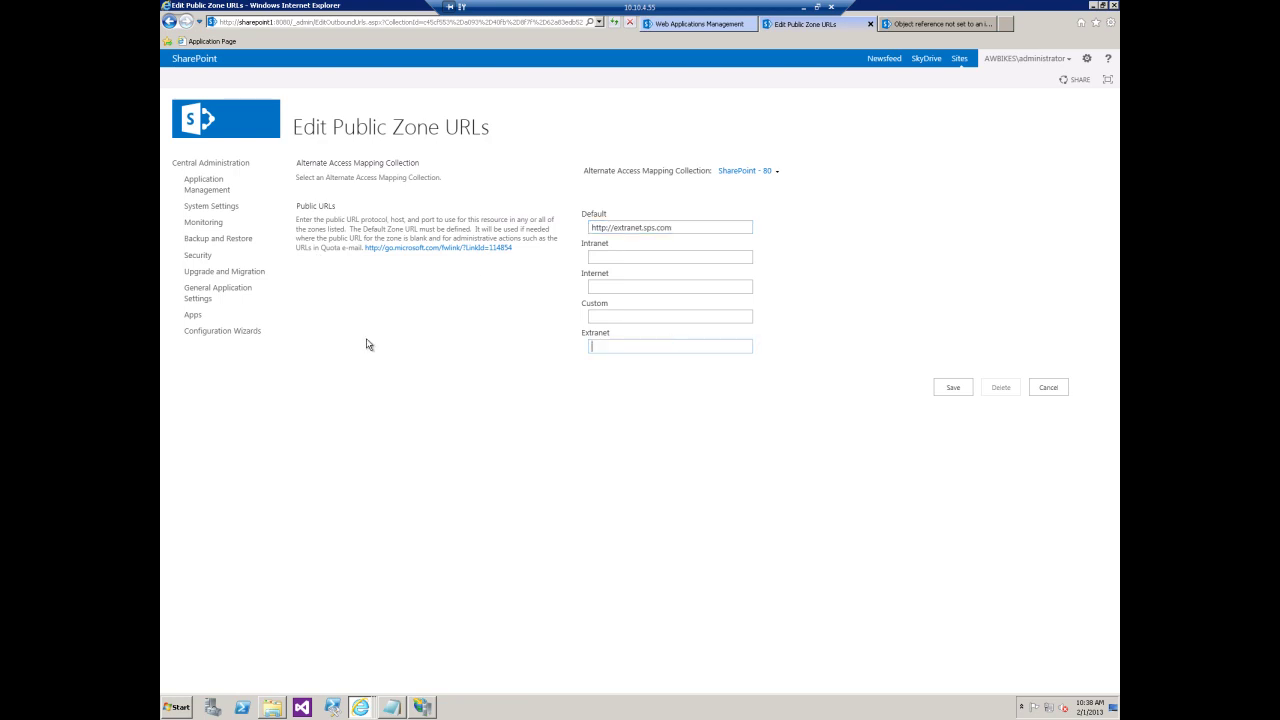
{"action": "left_click", "coordinate": [953, 389]}
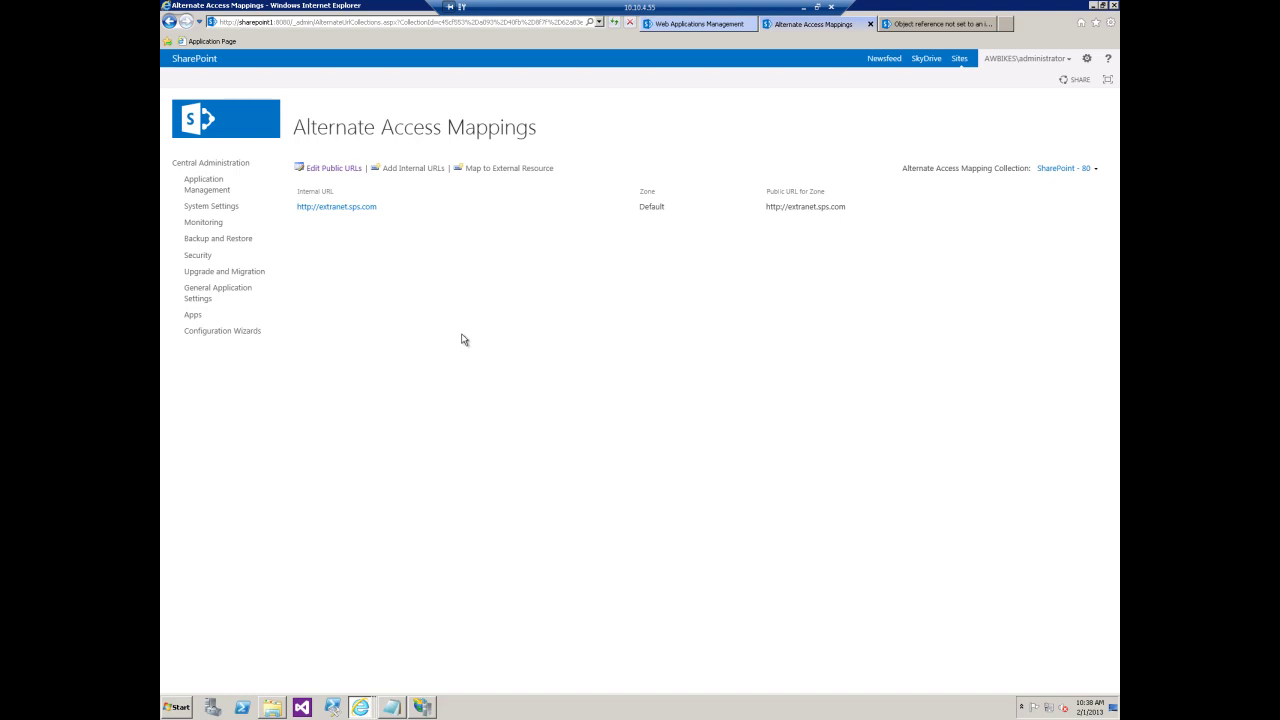
{"action": "left_click", "coordinate": [397, 169]}
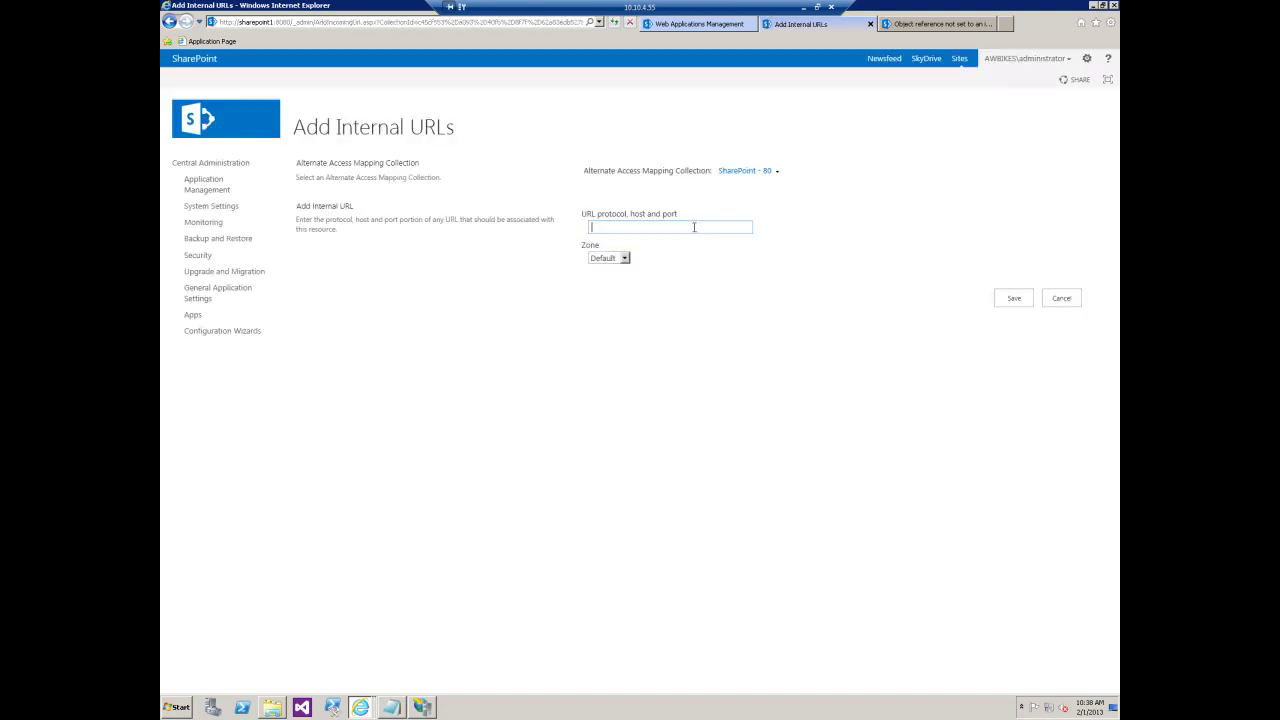
{"action": "type", "text": "htt"}
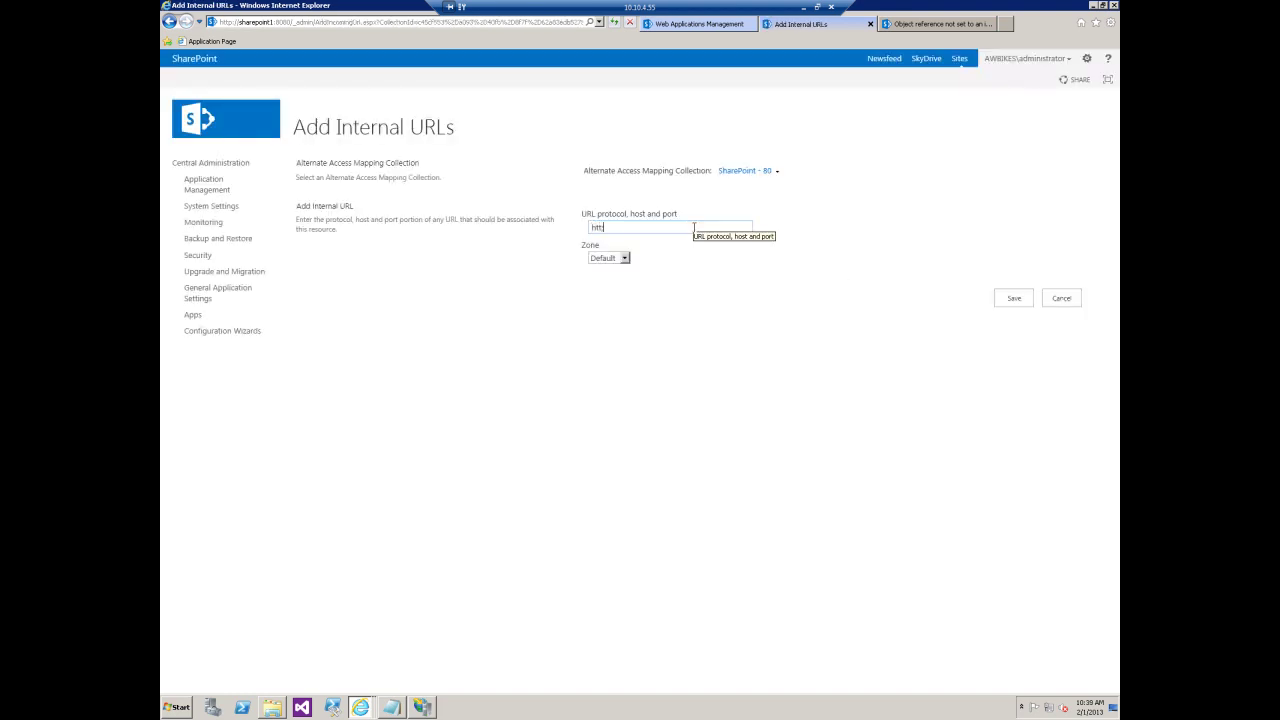
{"action": "type", "text": "p://sharepoint1"}
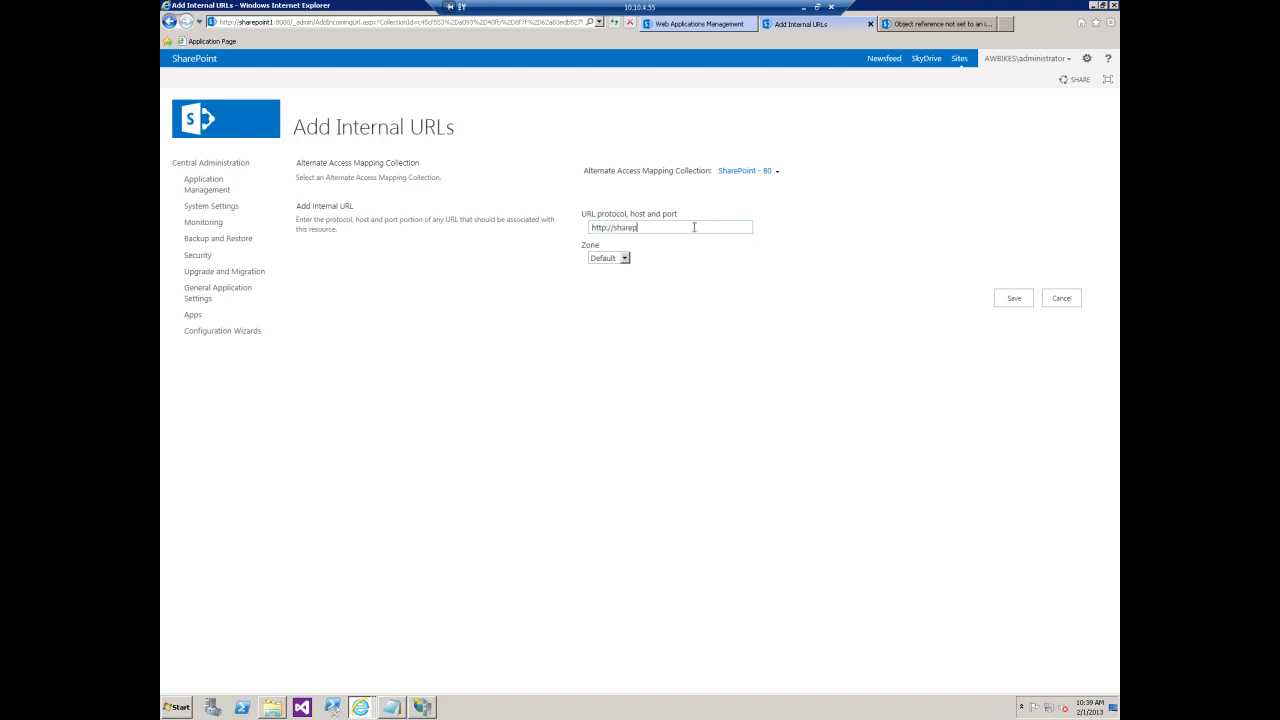
{"action": "left_click", "coordinate": [624, 258]}
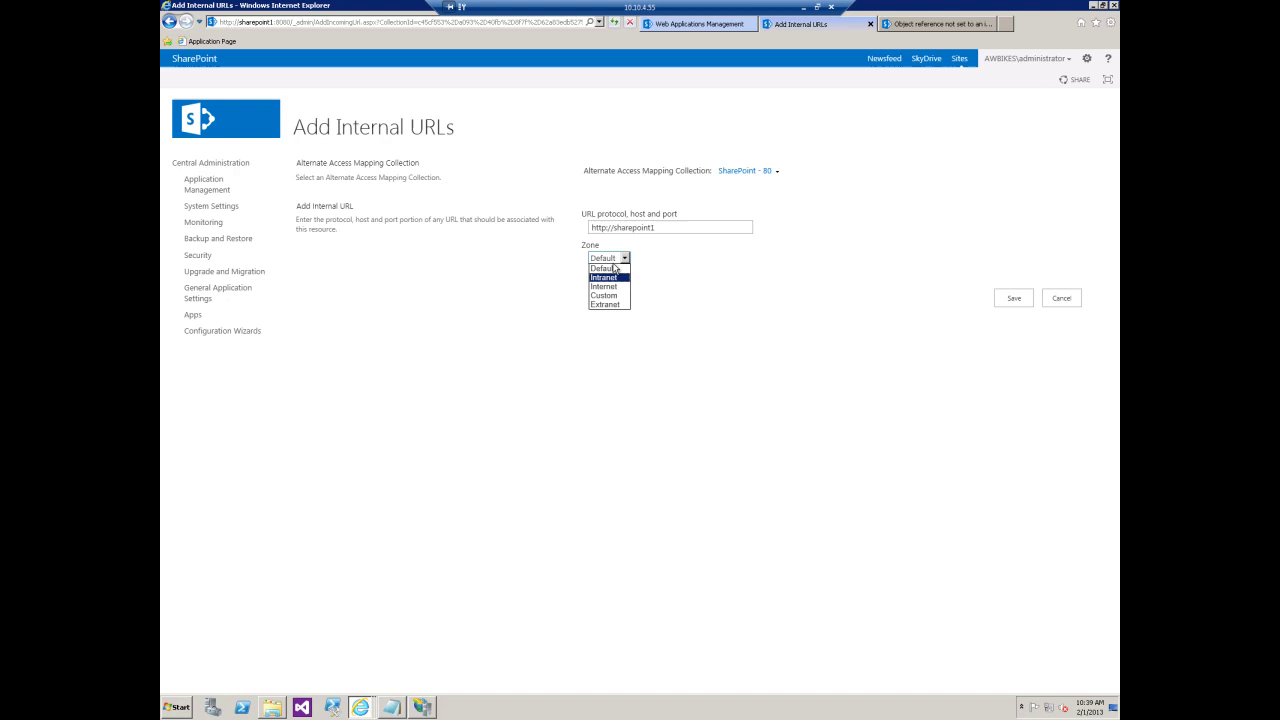
{"action": "left_click", "coordinate": [721, 279]}
{"action": "left_click", "coordinate": [704, 24]}
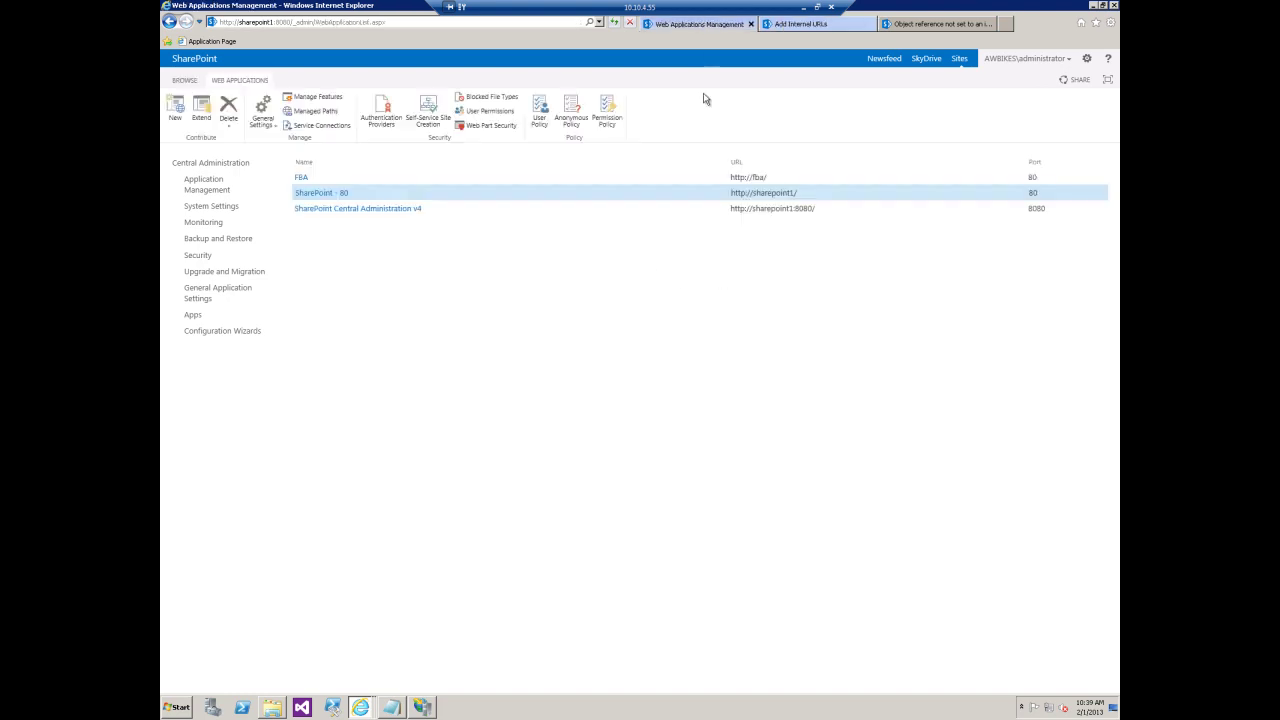
{"action": "left_click", "coordinate": [378, 115]}
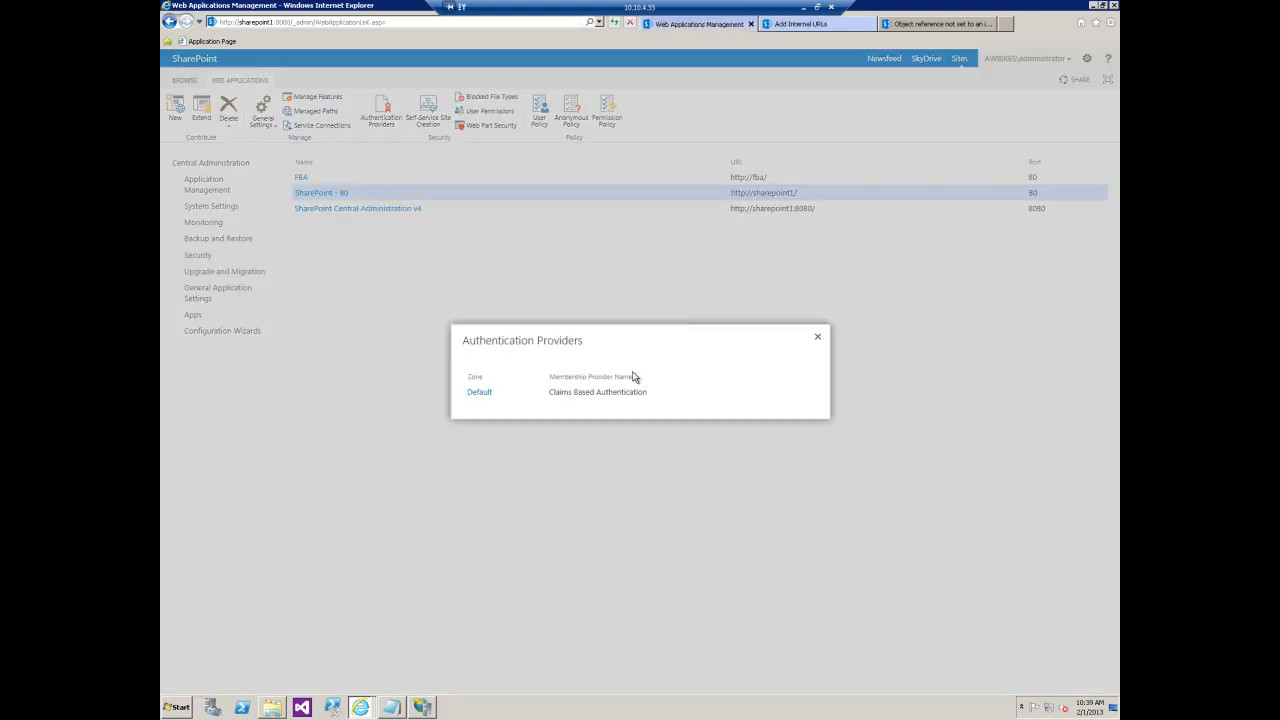
{"action": "left_click", "coordinate": [820, 340]}
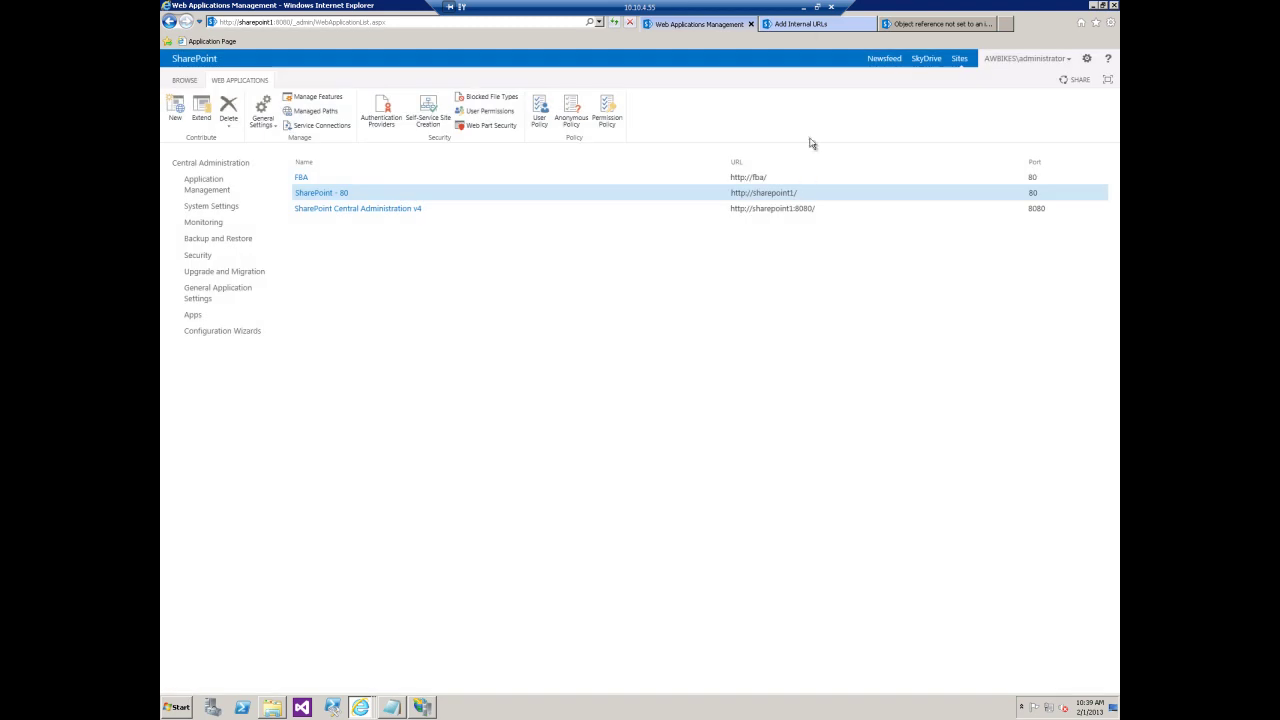
{"action": "left_click", "coordinate": [806, 23]}
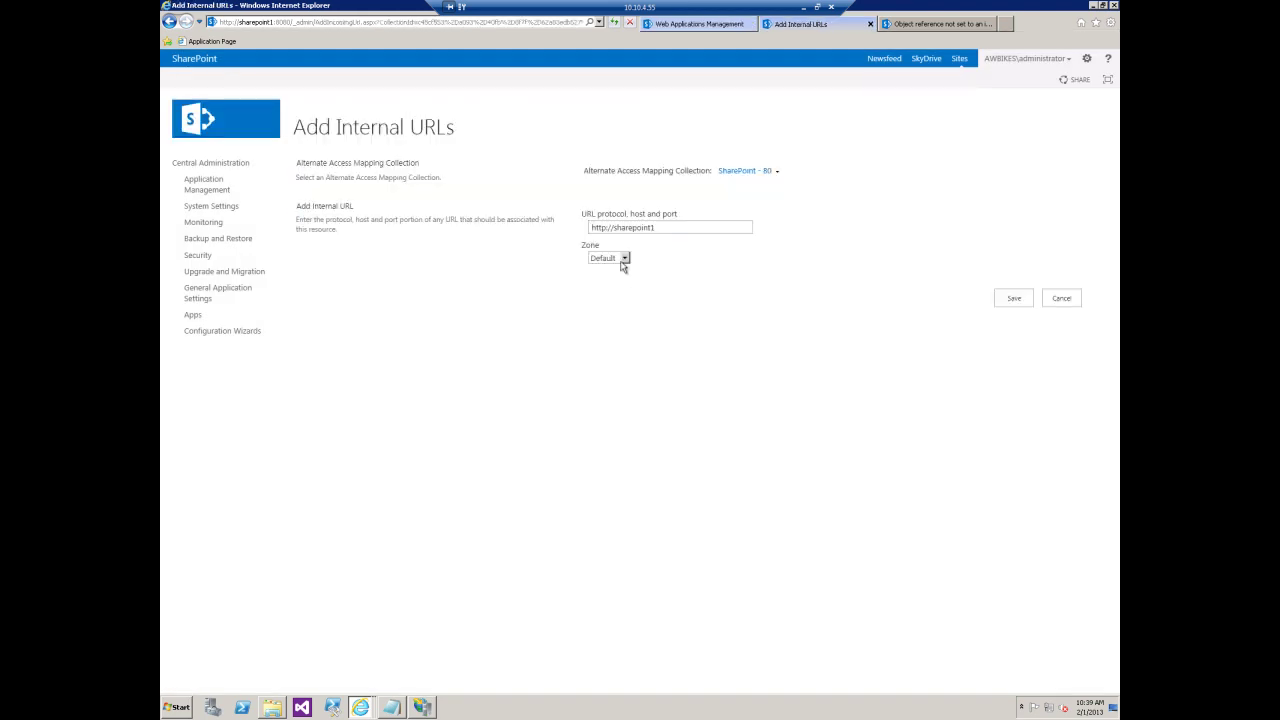
{"action": "left_click", "coordinate": [1020, 299]}
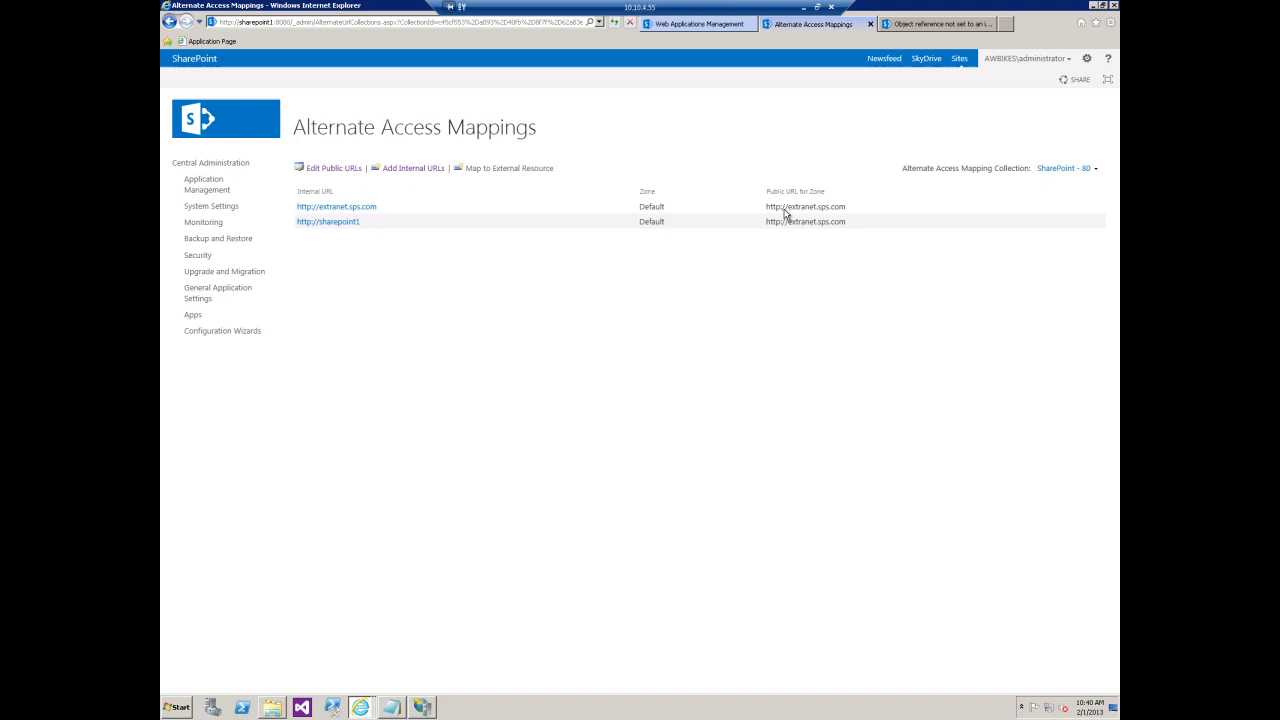
Refresh the extranet.sps.com tab to reach its Sign In page, then enter sharepoint1 in a new tab.
{"action": "left_click", "coordinate": [937, 24]}
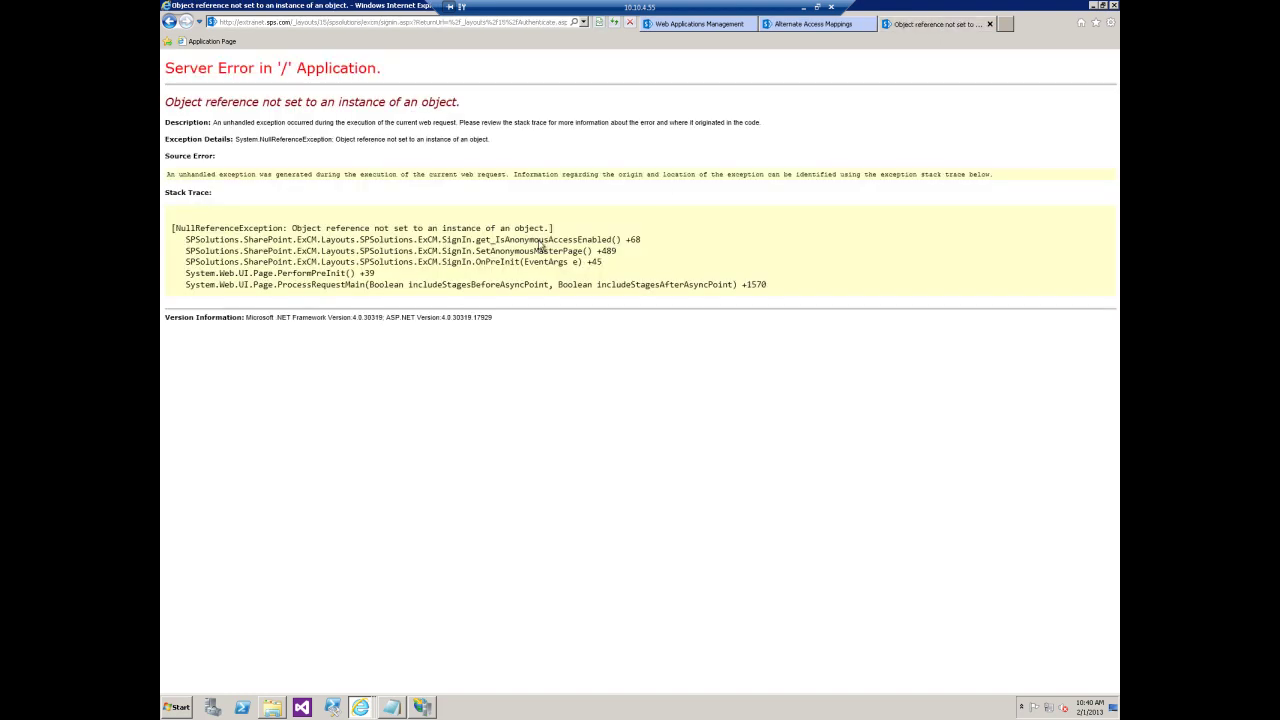
{"action": "left_click", "coordinate": [614, 22]}
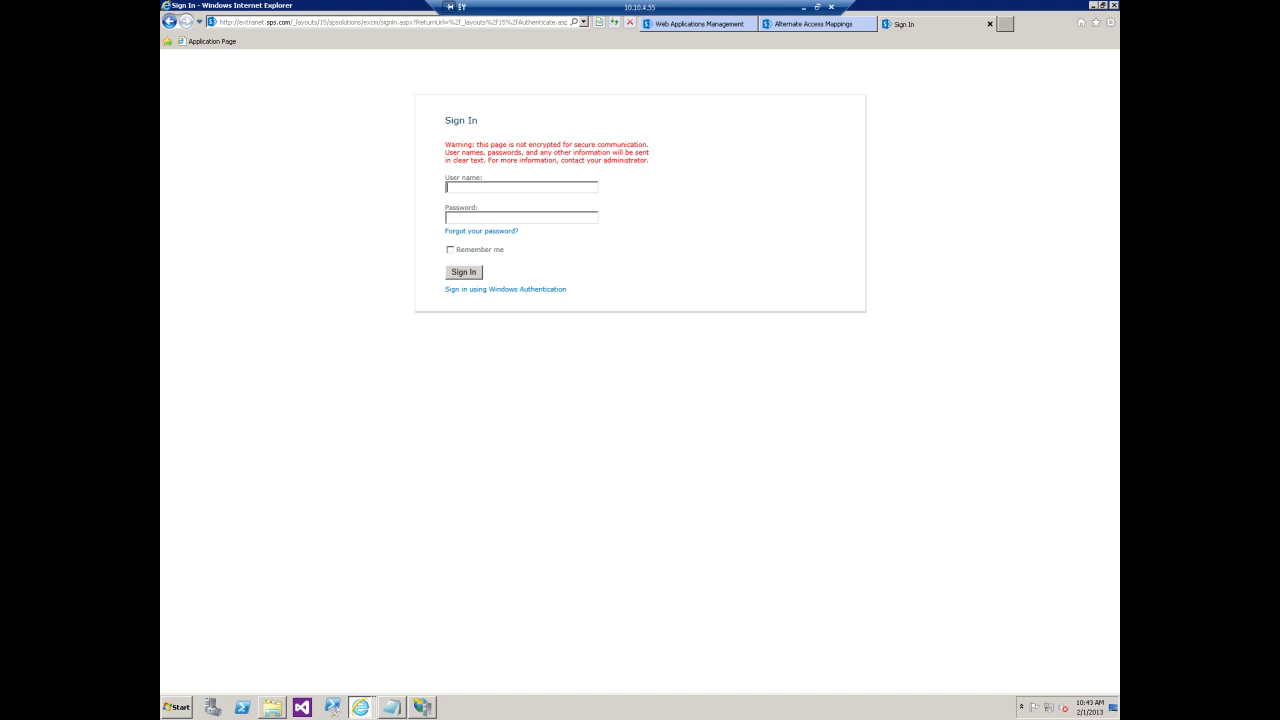
{"action": "left_click", "coordinate": [1005, 23]}
{"action": "type", "text": "s"}
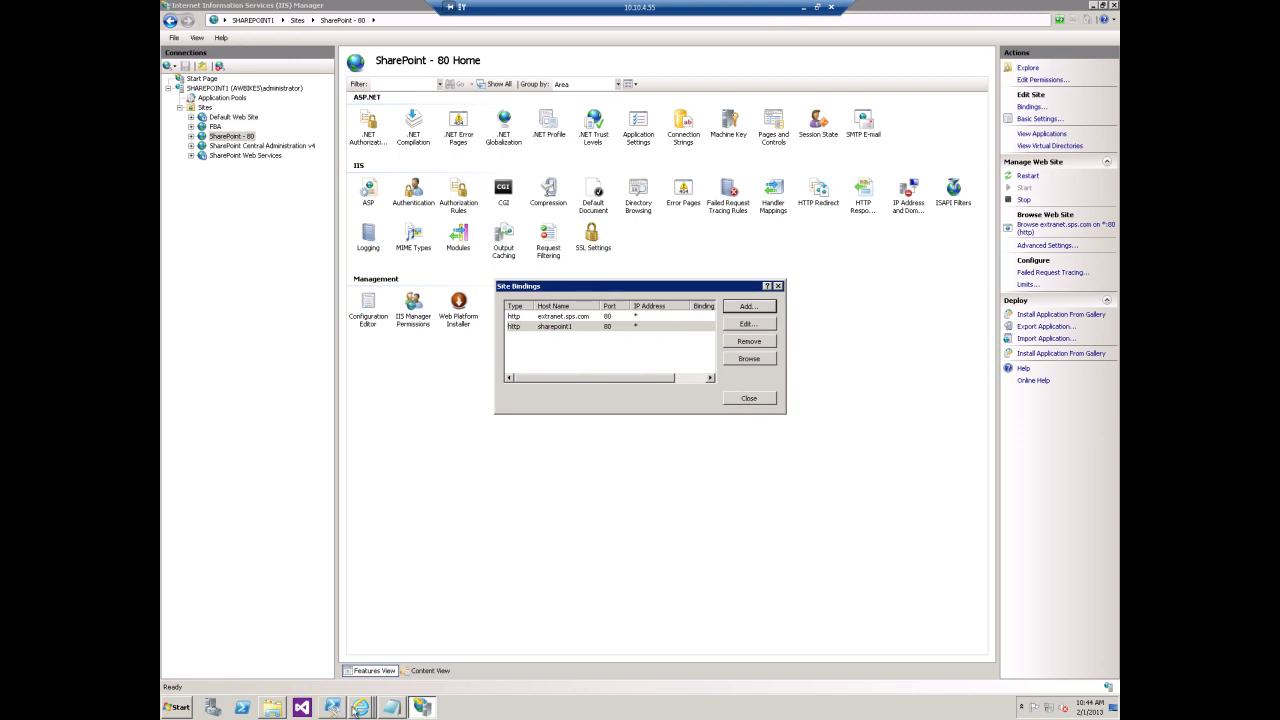
Bring the Internet Explorer window with the Alternate Access Mappings page back from IIS Manager.
{"action": "mouse_move", "coordinate": [355, 710]}
{"action": "left_click", "coordinate": [333, 655]}
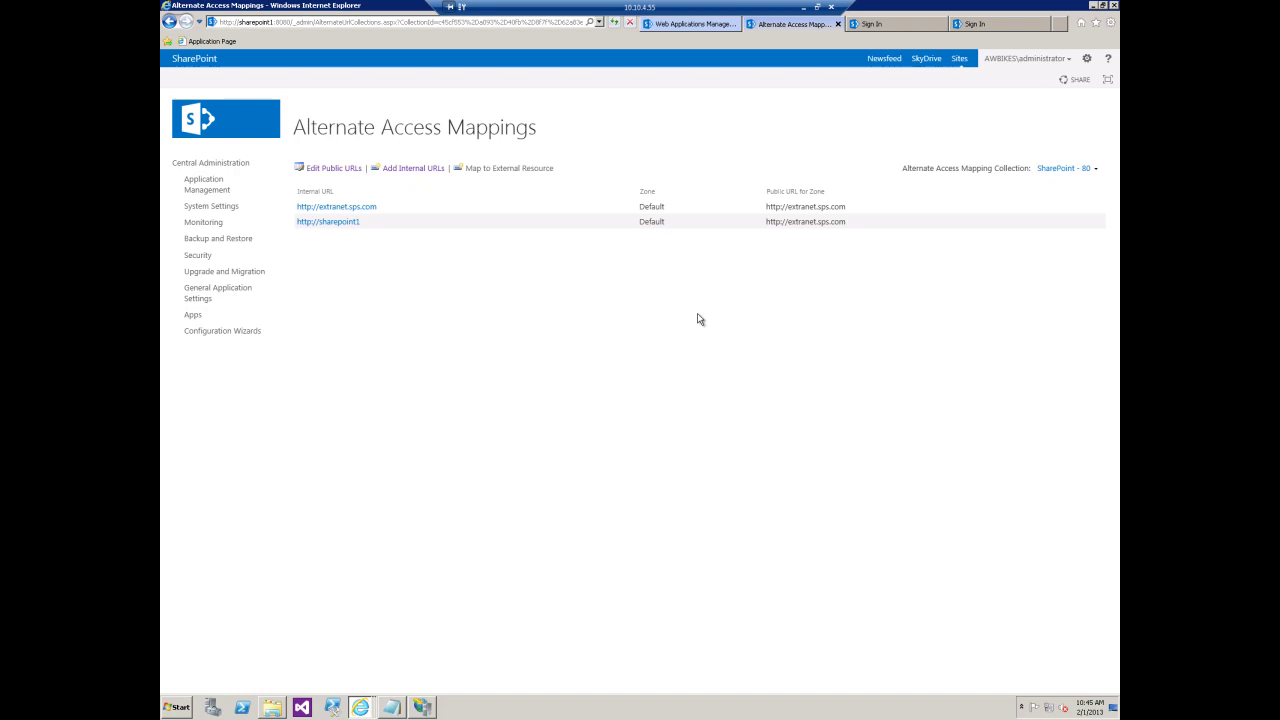
{"action": "left_click", "coordinate": [722, 26]}
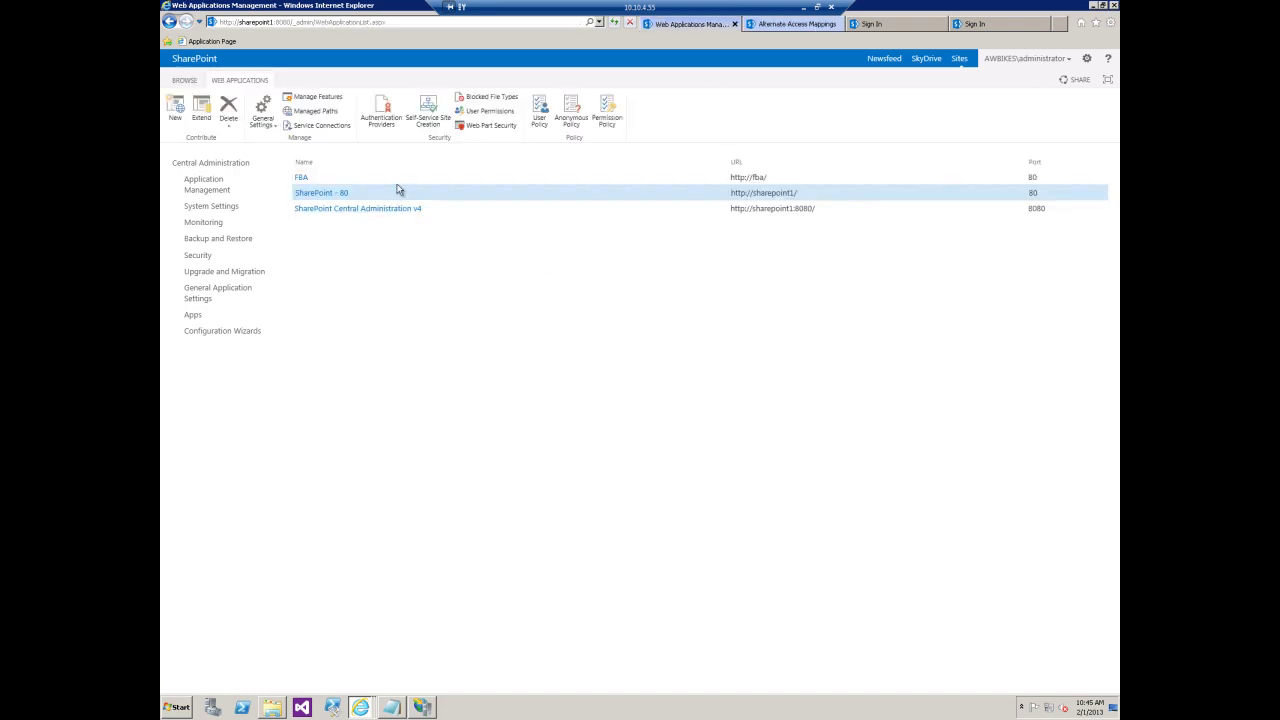
{"action": "left_click", "coordinate": [380, 112]}
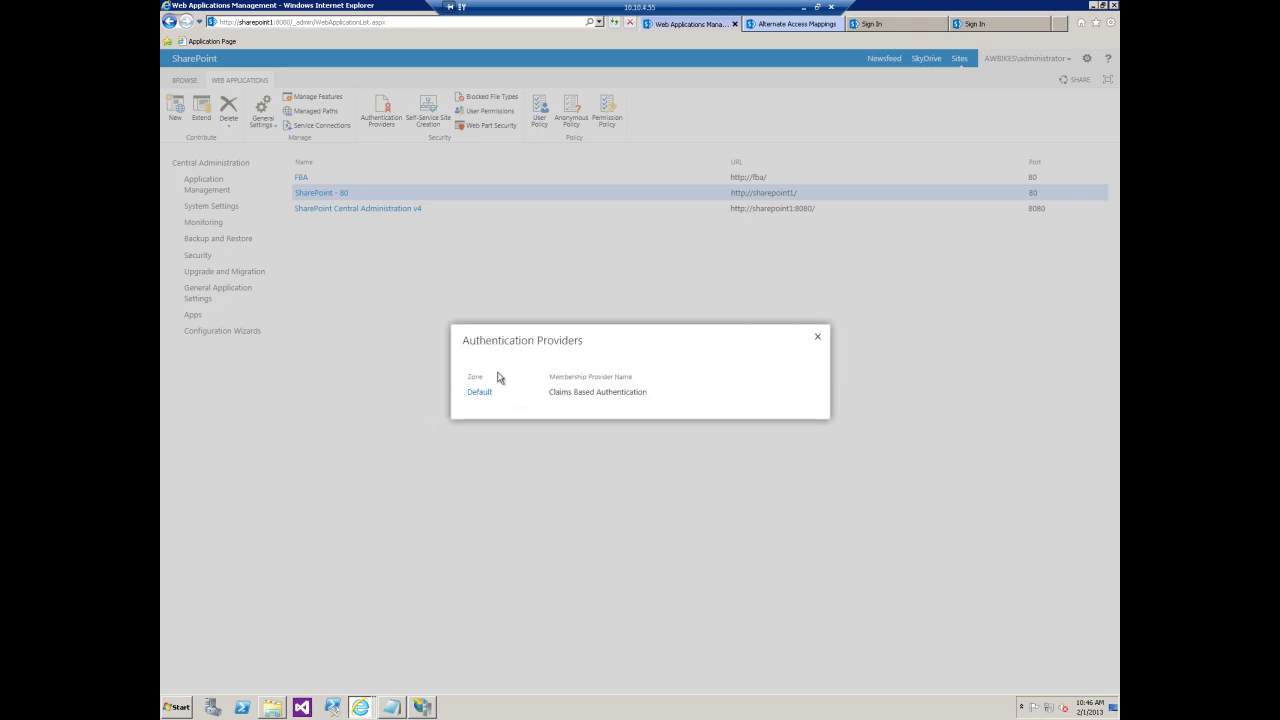
{"action": "left_click", "coordinate": [778, 24]}
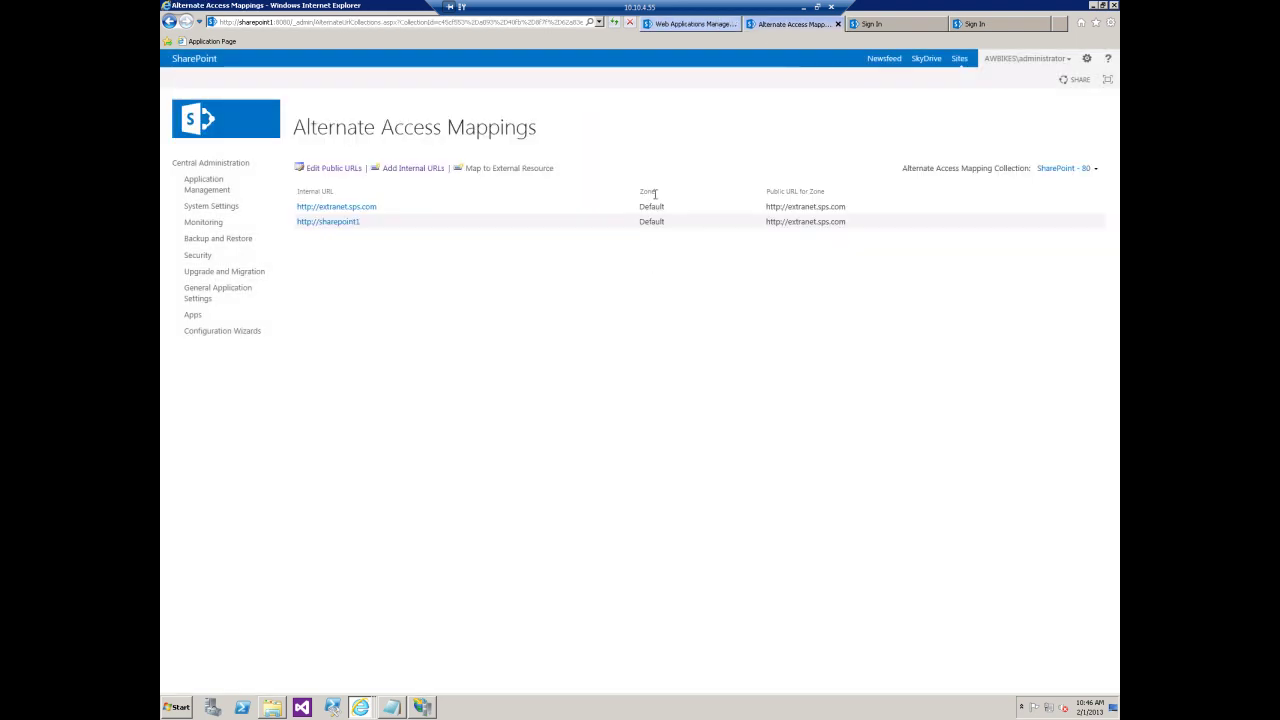